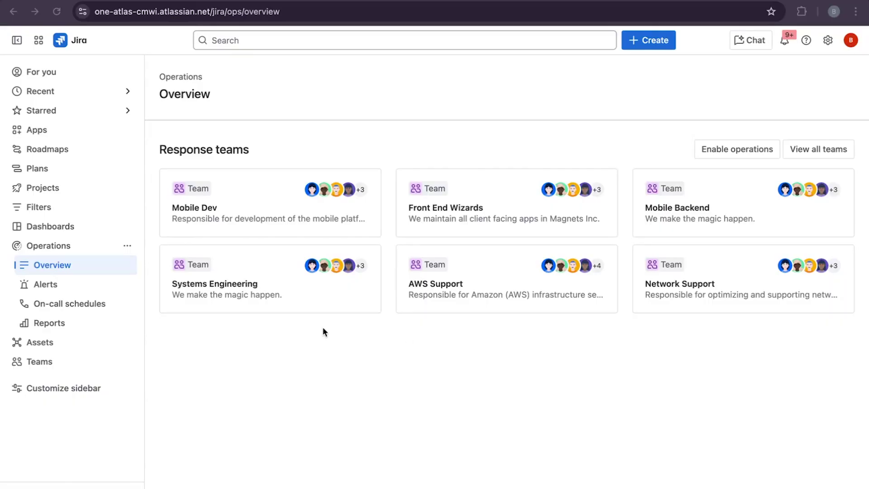
Step: Open On-call schedules and clear the AWS Support team filter
click(73, 304)
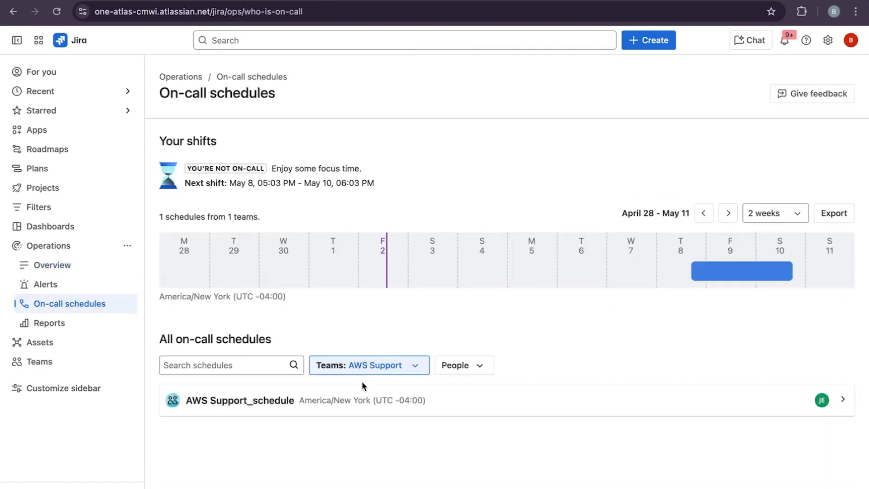
click(361, 368)
click(352, 446)
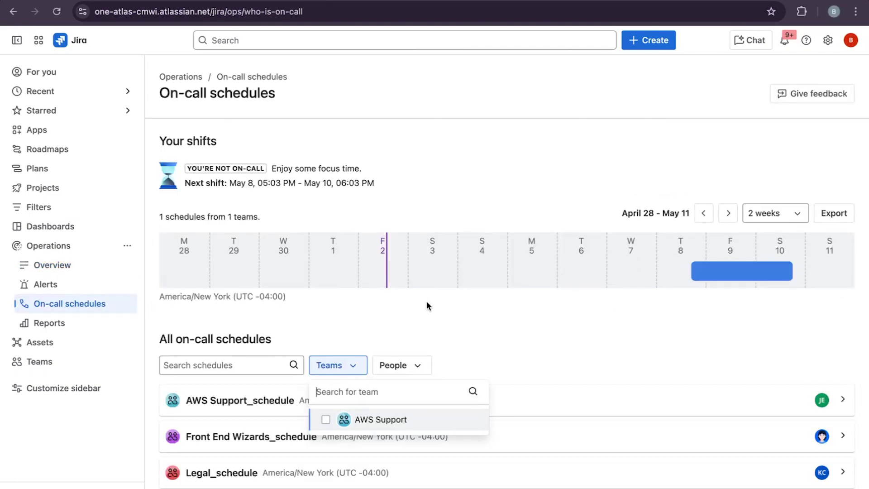
click(427, 302)
Step: Browse the full schedule list and check the People filter without selecting anyone
scroll(426, 302, down, 3)
scroll(427, 301, down, 1)
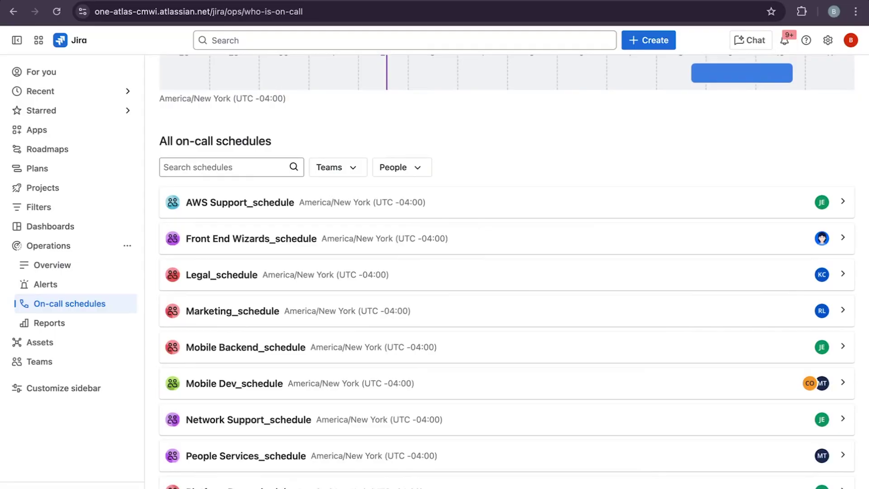
scroll(568, 410, down, 1)
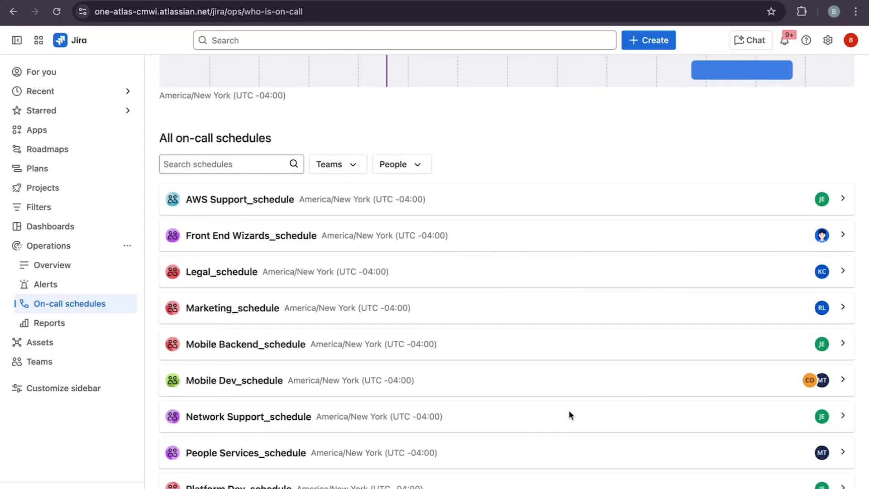
scroll(244, 366, down, 2)
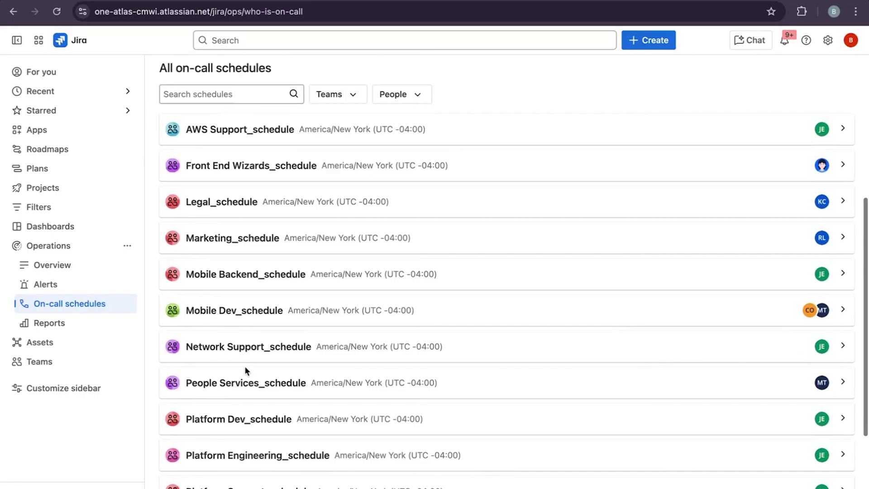
scroll(252, 306, down, 2)
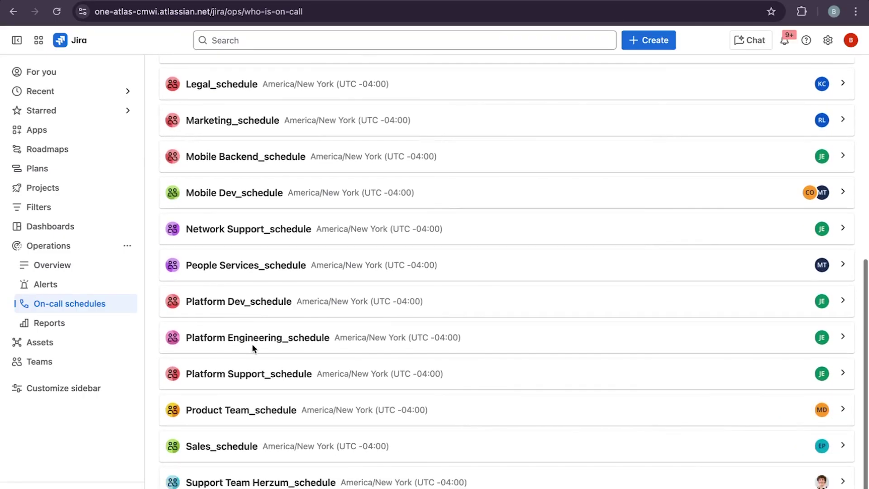
scroll(256, 340, up, 2)
scroll(255, 340, up, 1)
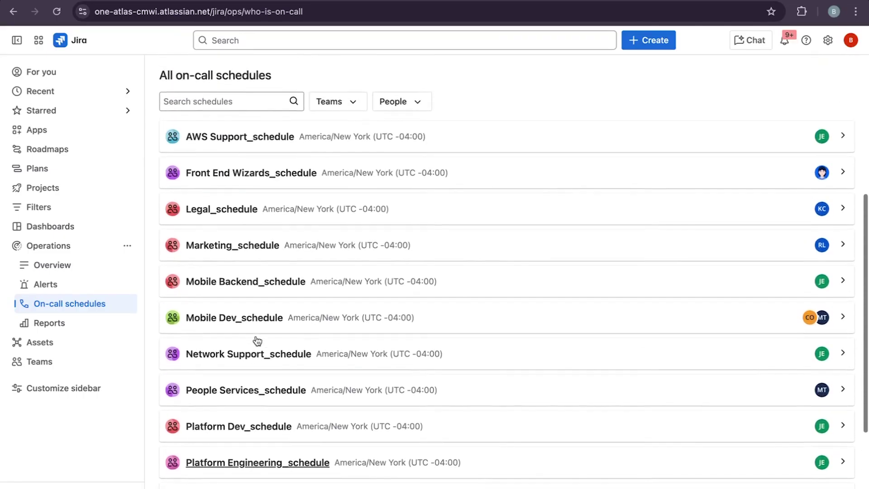
scroll(255, 341, up, 2)
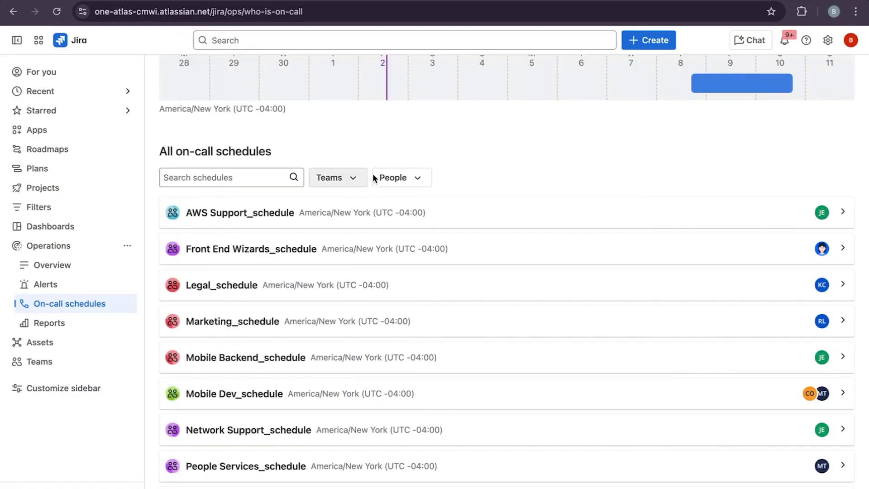
click(397, 175)
click(434, 142)
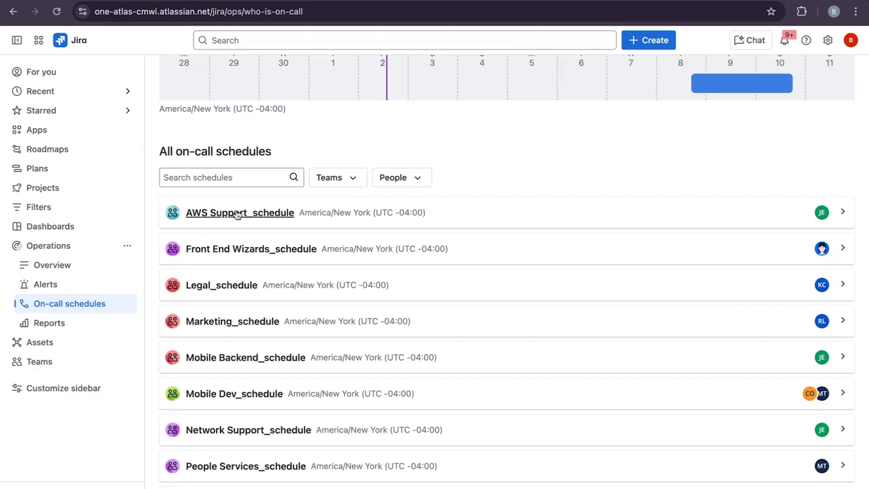
mouse_move(240, 213)
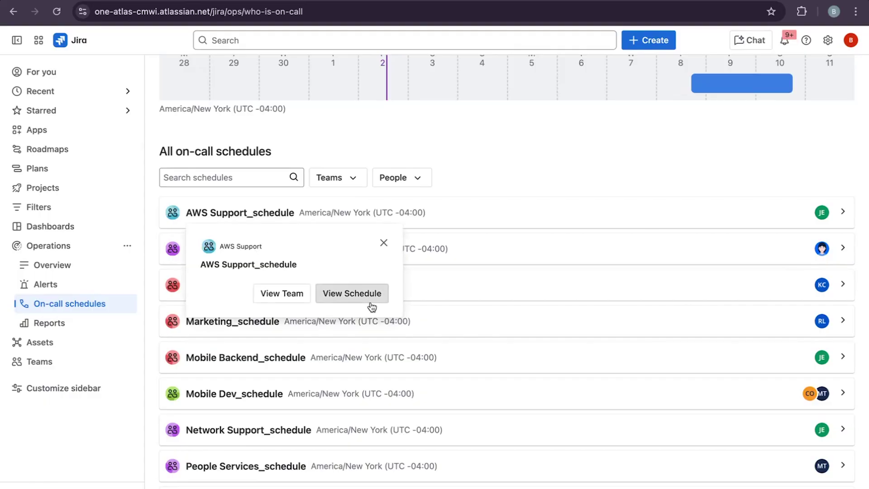
Step: View AWS Support_schedule as a one-month calendar for May 2025
click(370, 305)
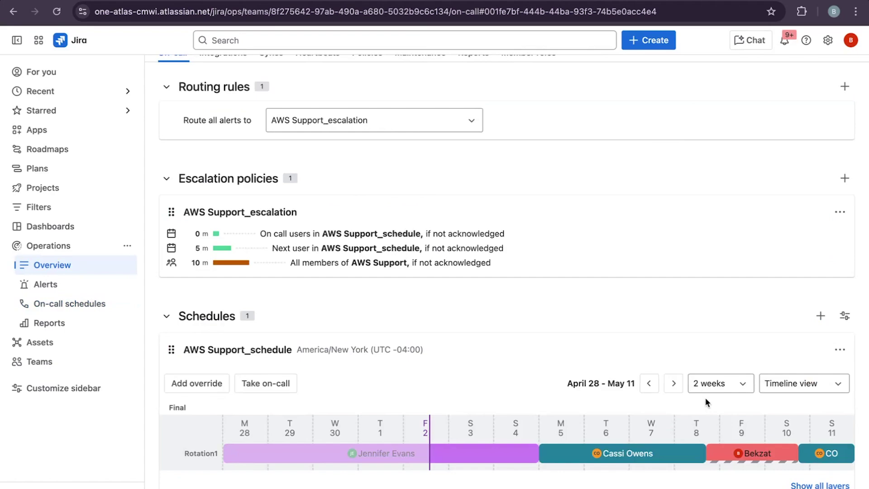
click(718, 389)
click(716, 468)
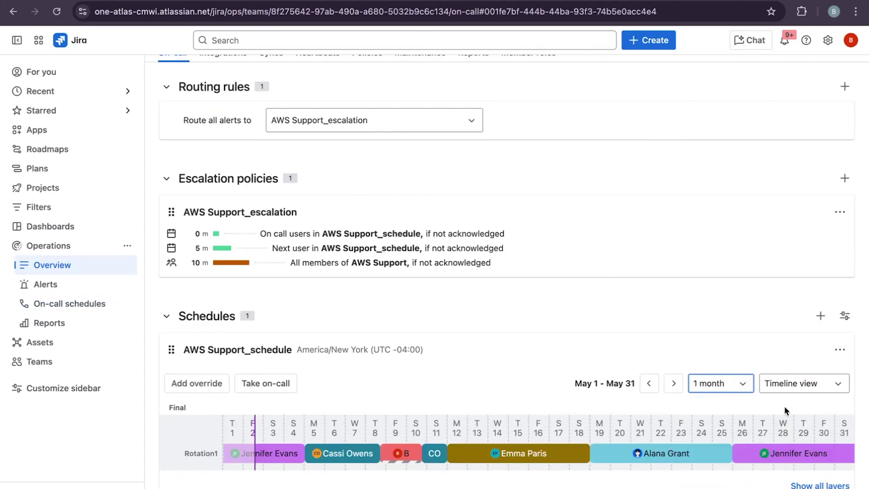
click(802, 384)
click(792, 431)
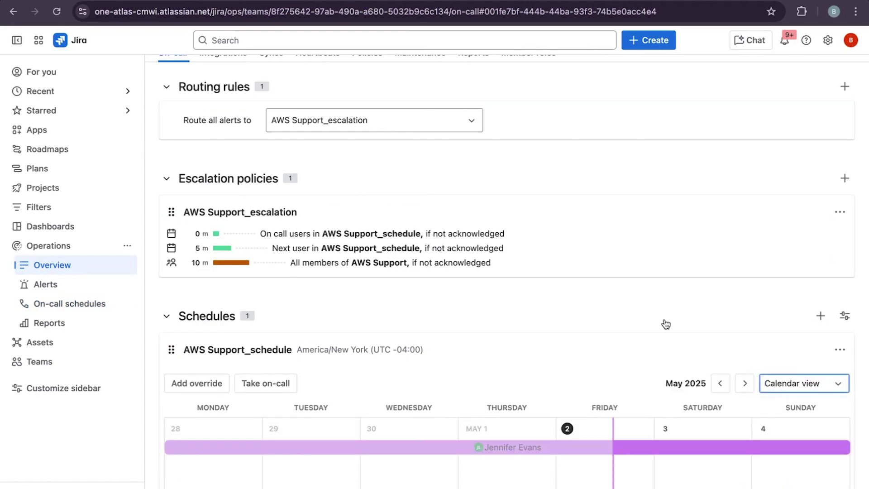
scroll(609, 370, down, 7)
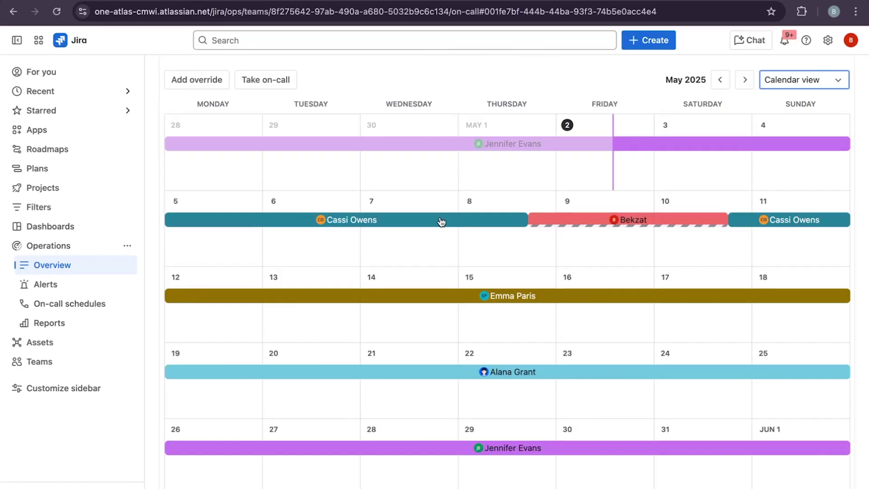
scroll(443, 221, up, 2)
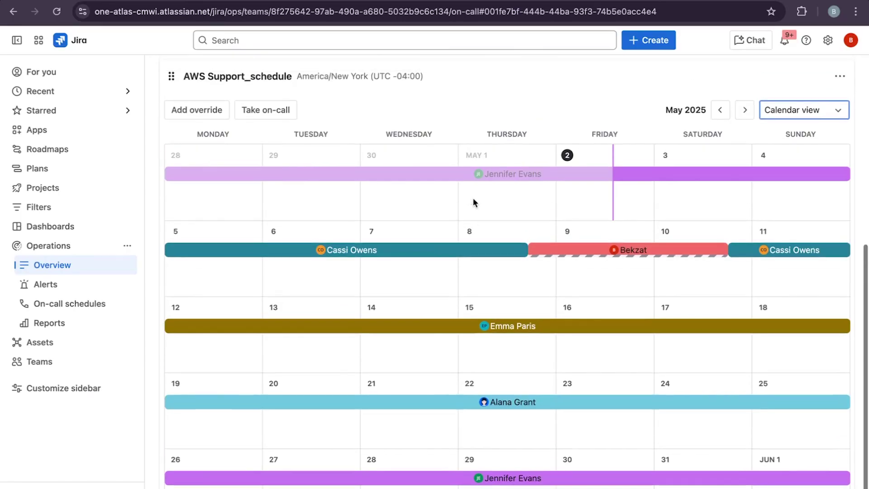
click(821, 111)
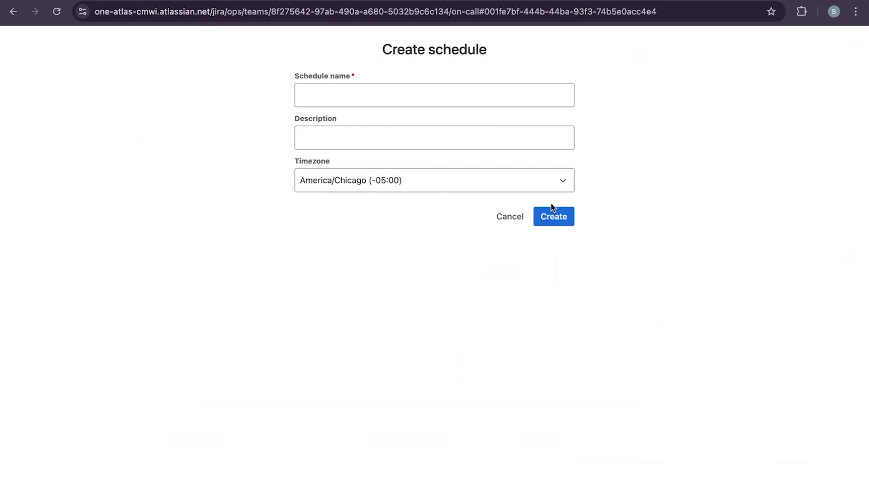
click(513, 218)
scroll(518, 271, down, 1)
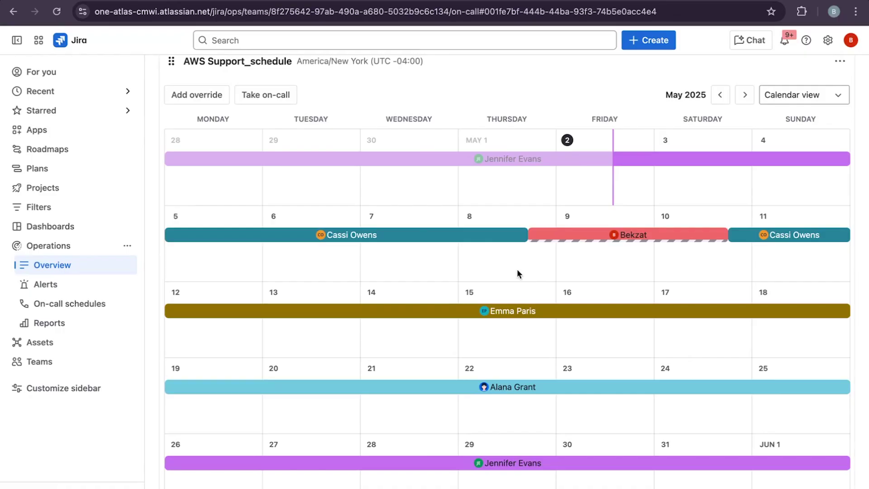
scroll(517, 268, down, 1)
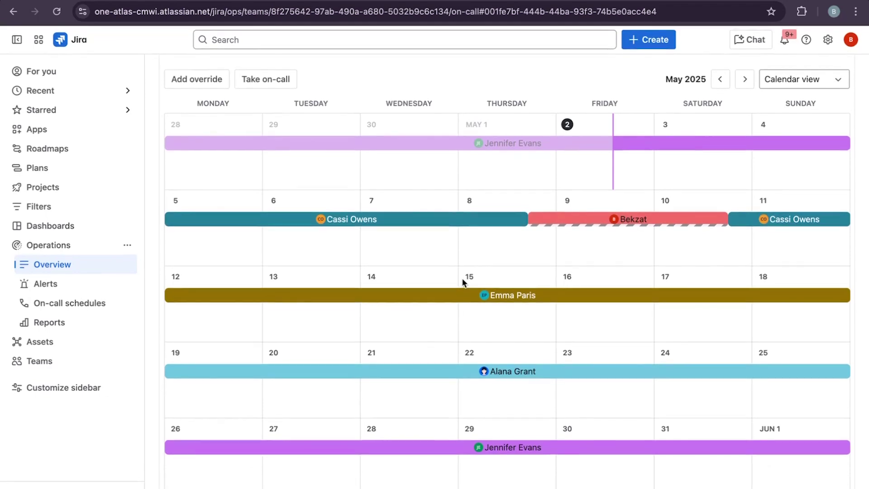
scroll(462, 278, up, 1)
scroll(249, 186, up, 5)
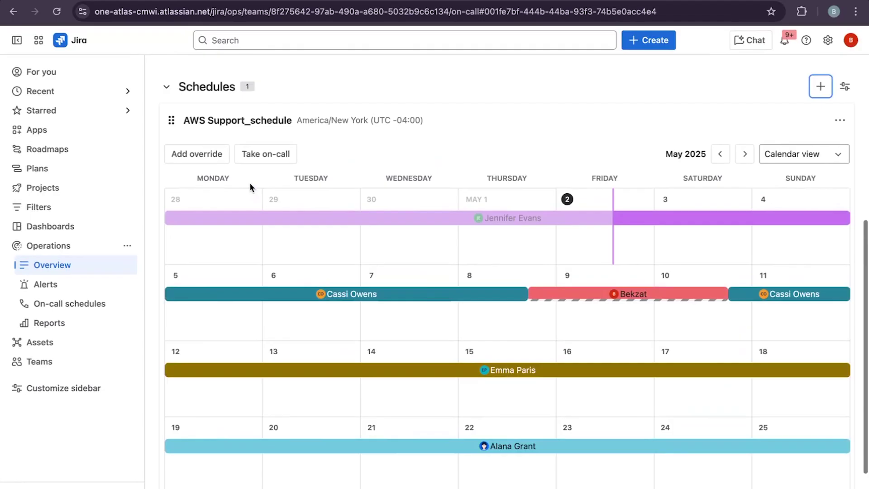
scroll(249, 185, up, 1)
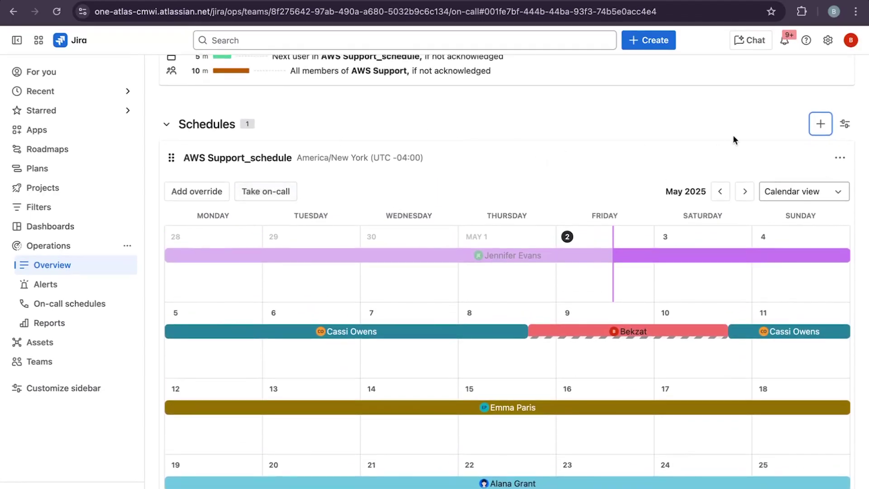
scroll(734, 138, up, 10)
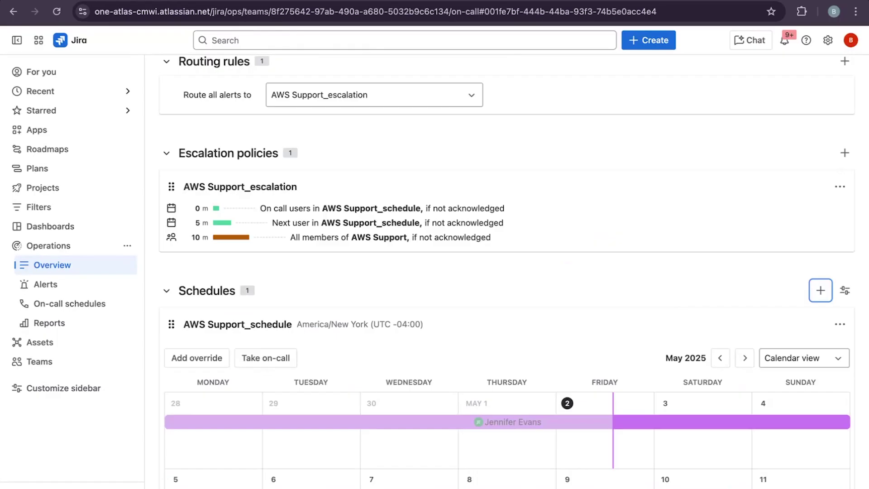
scroll(471, 317, up, 4)
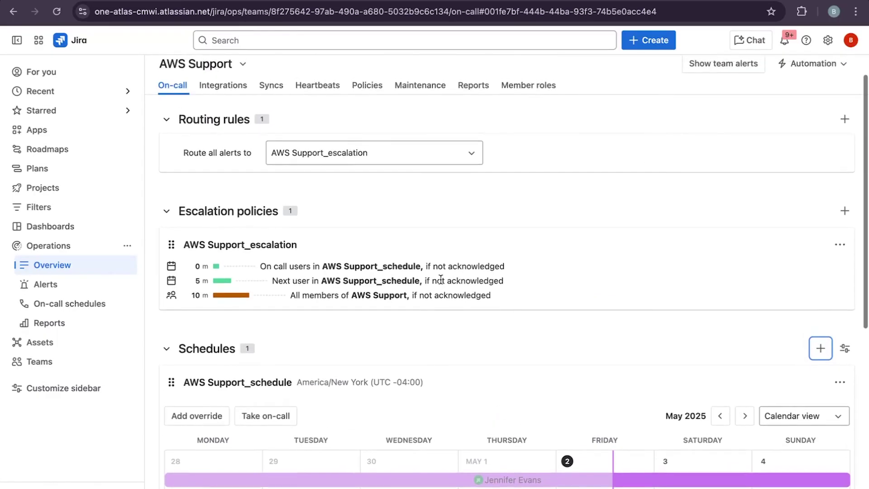
scroll(439, 290, up, 1)
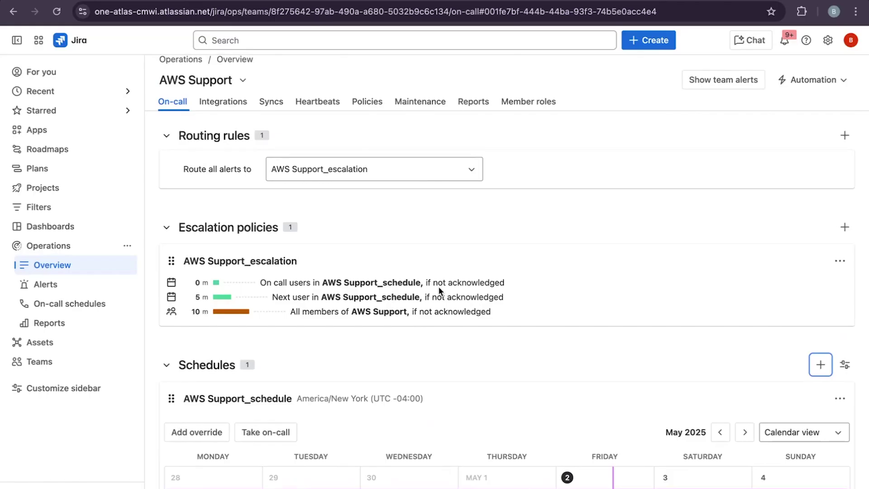
scroll(439, 290, up, 1)
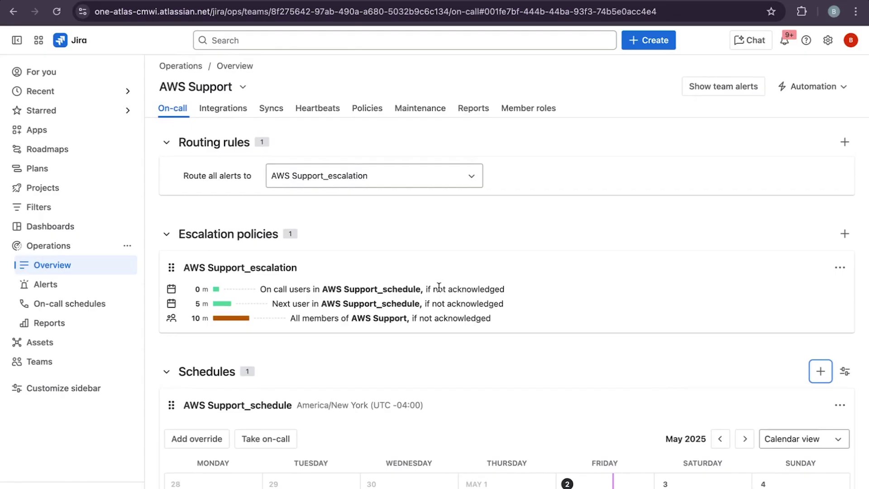
scroll(439, 288, down, 1)
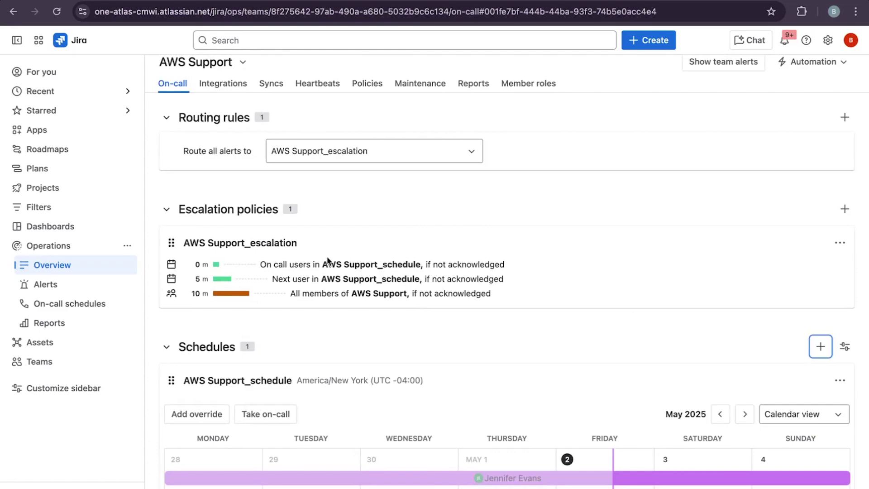
scroll(246, 349, down, 2)
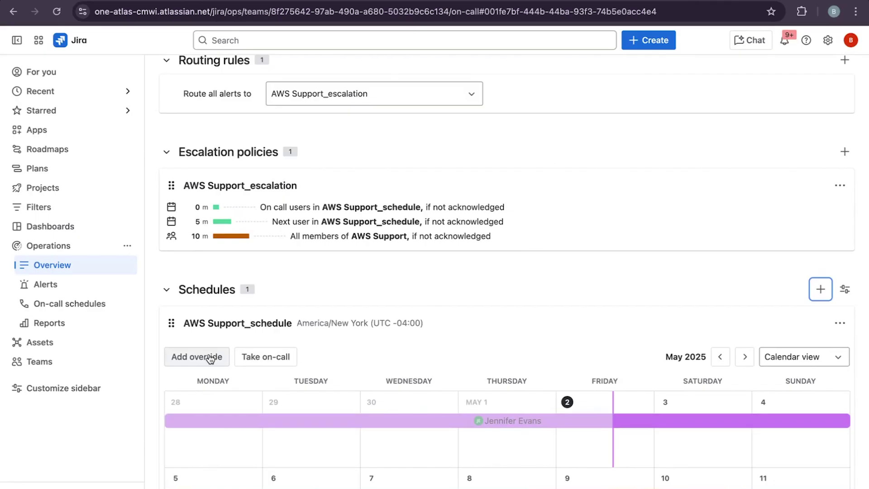
click(210, 357)
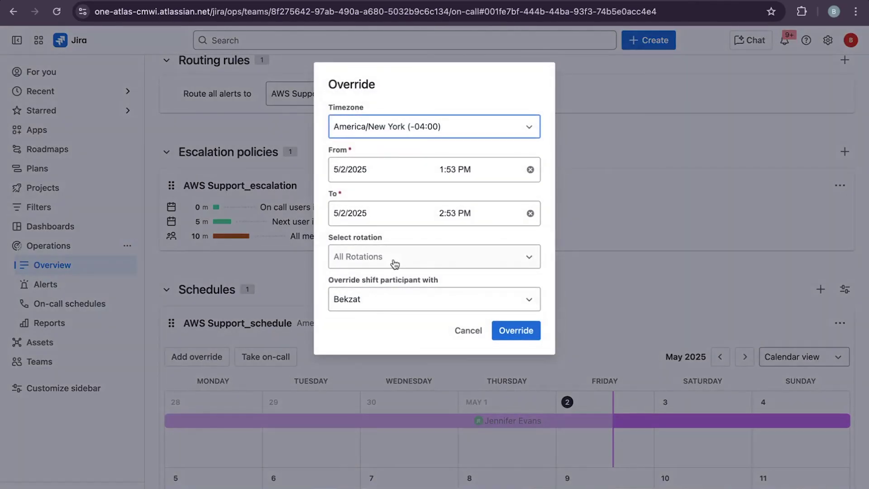
click(388, 170)
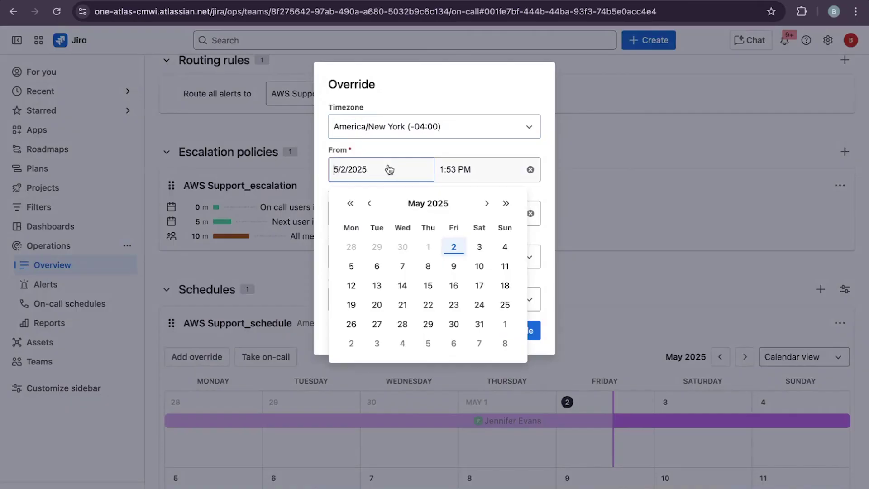
click(464, 147)
click(419, 262)
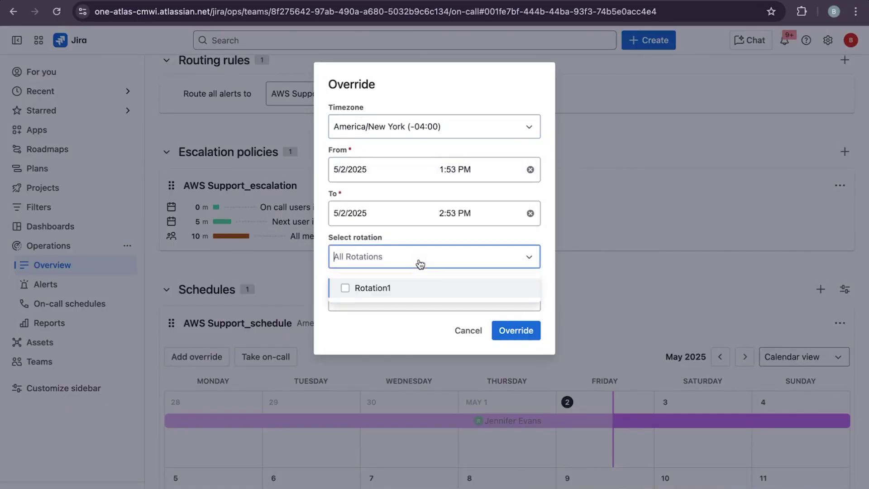
click(481, 101)
click(473, 341)
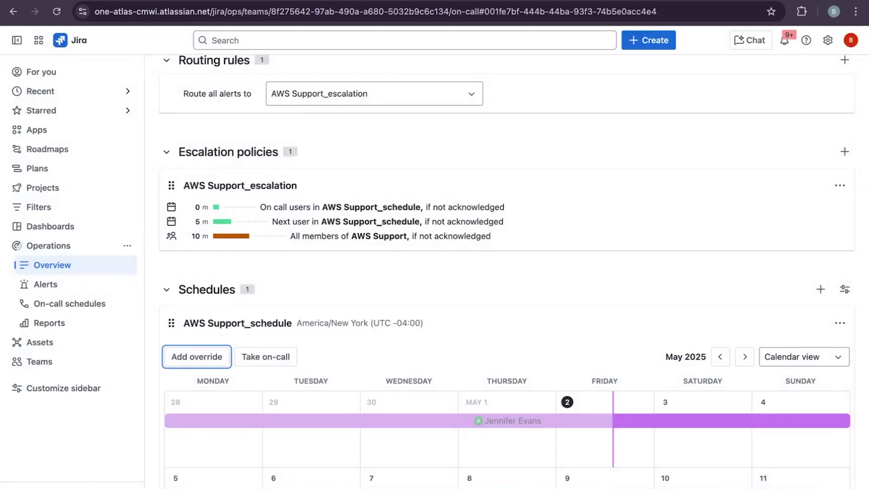
scroll(570, 425, up, 3)
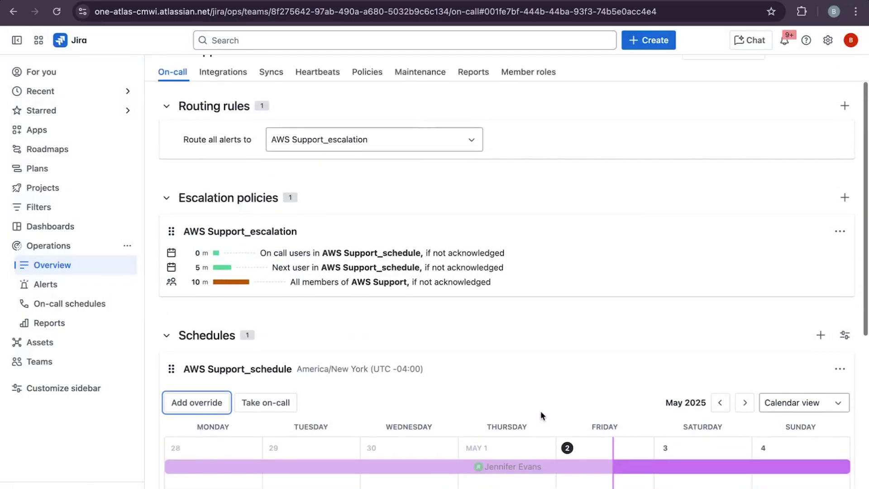
Step: Review the pending Test heartbeat's API and Built-in Email settings, then close it
click(317, 120)
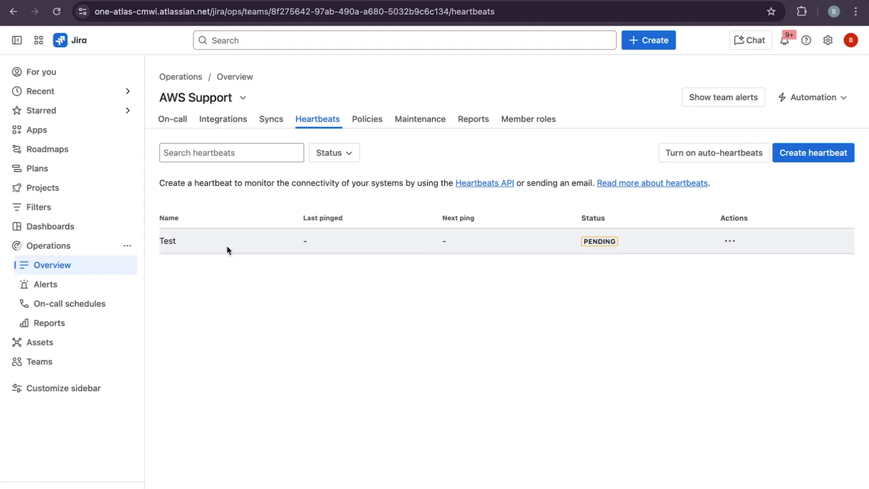
click(227, 250)
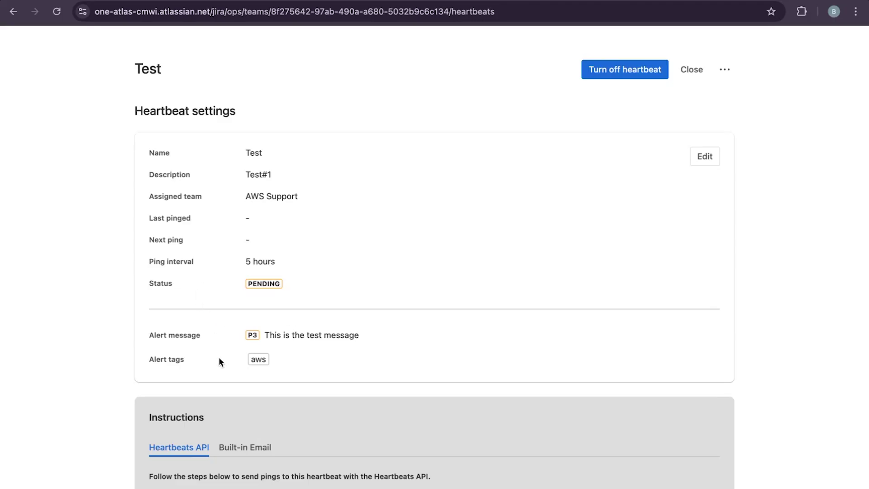
scroll(220, 360, down, 2)
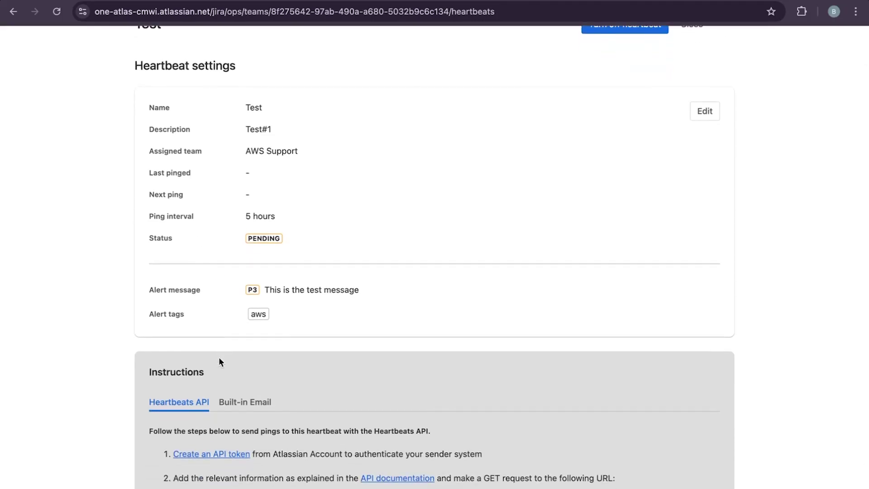
scroll(219, 360, down, 2)
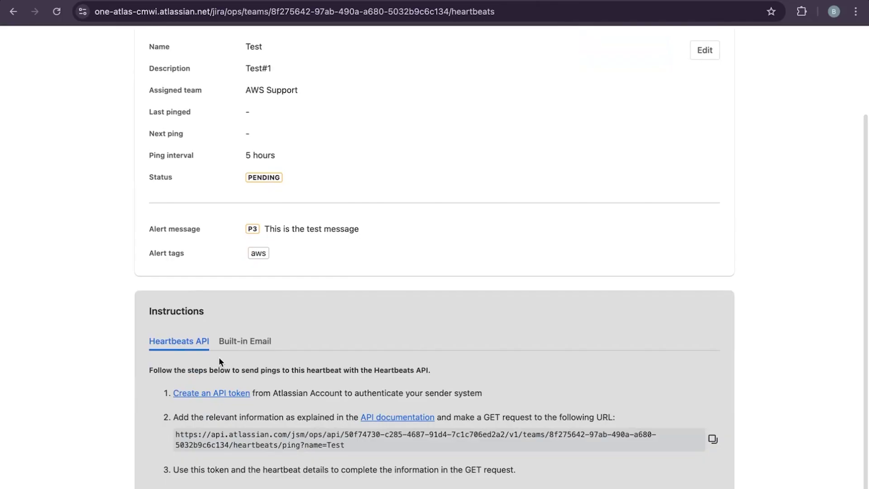
click(234, 348)
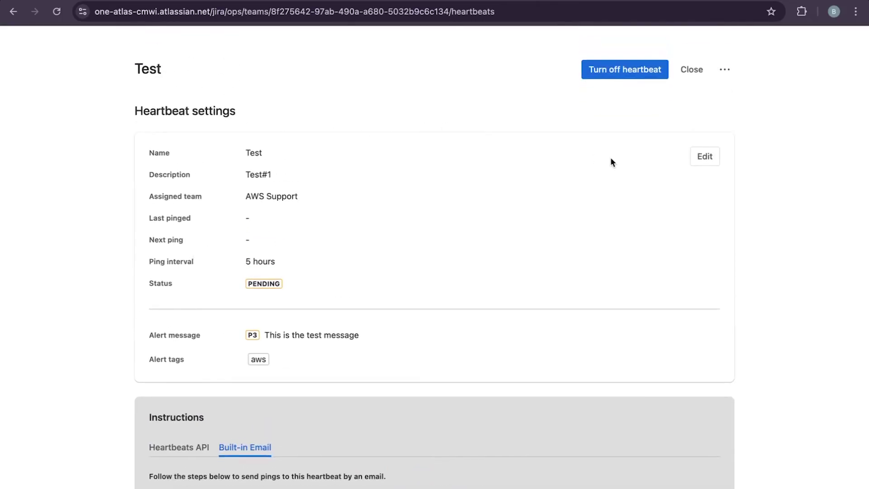
click(721, 74)
click(677, 87)
click(702, 74)
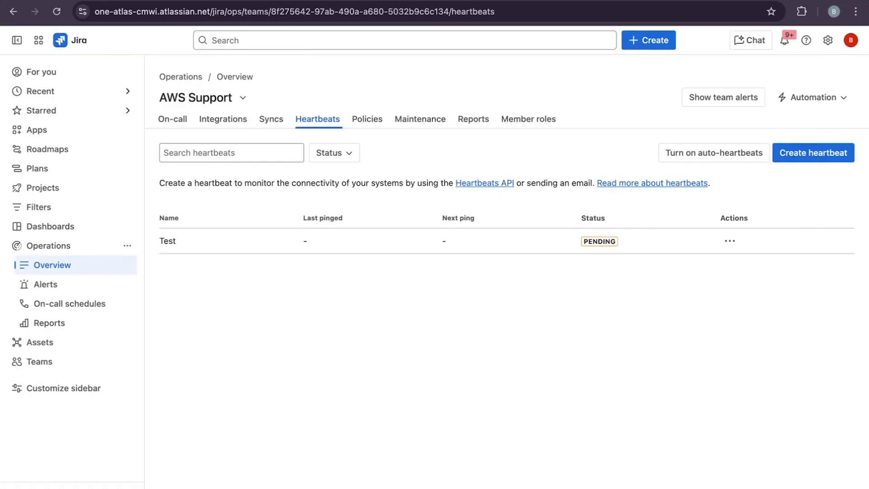
Step: Start an AWS Support alert policy, keep the all-alerts filter, then cancel it
click(367, 121)
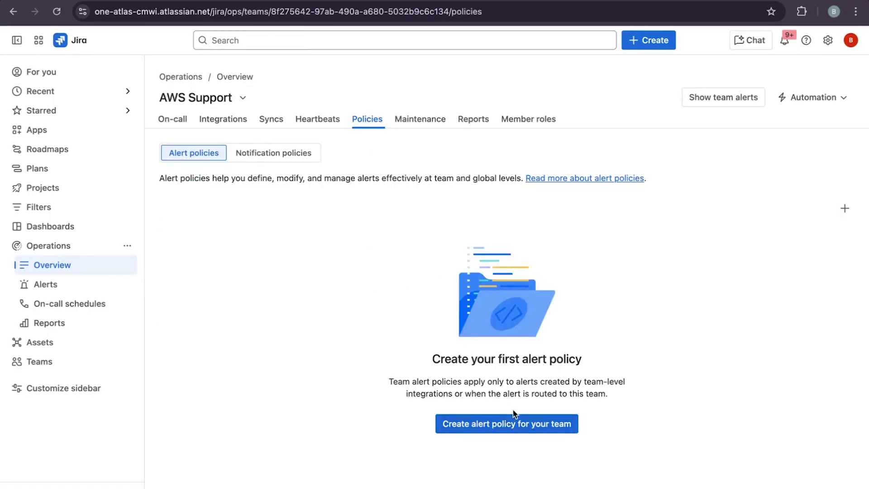
click(516, 428)
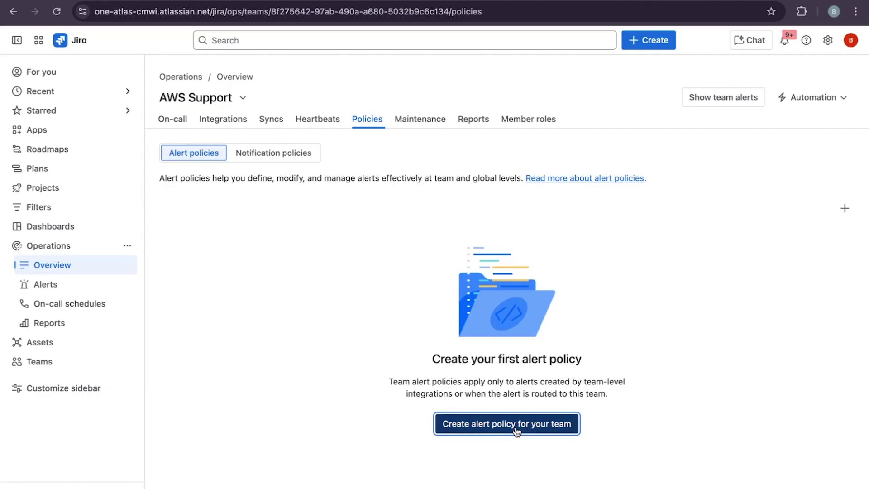
click(285, 308)
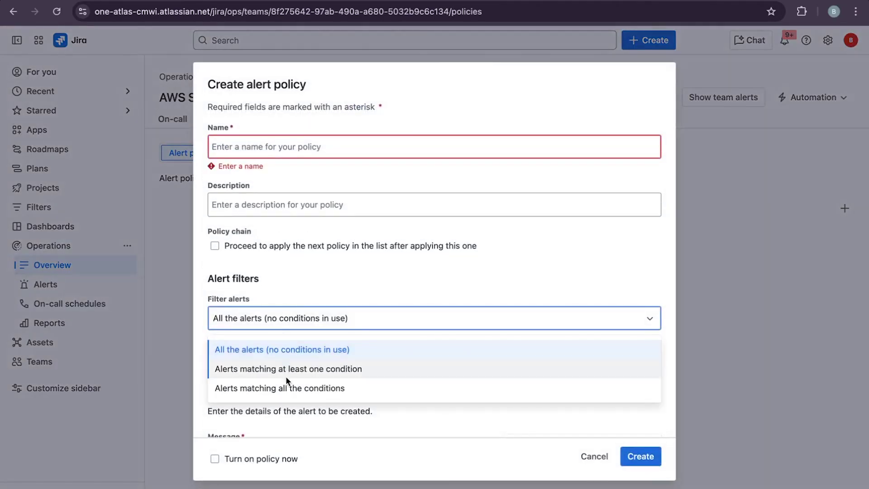
click(297, 349)
scroll(328, 286, down, 3)
scroll(326, 287, down, 2)
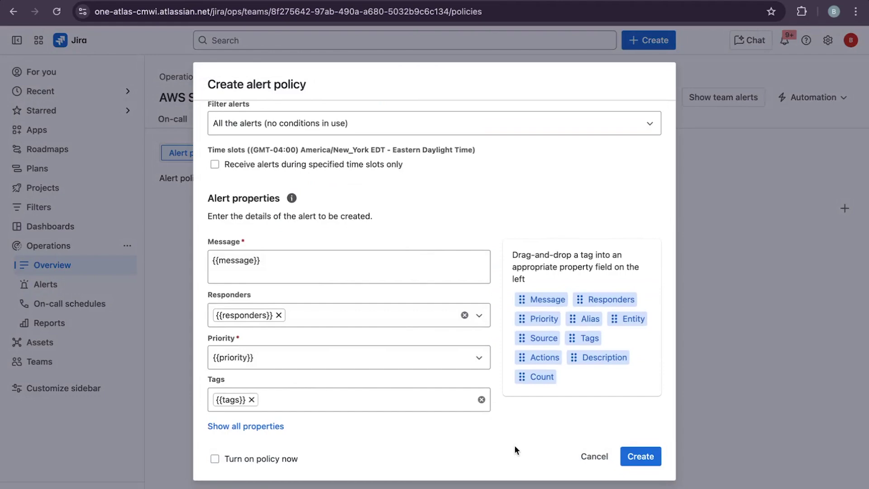
click(600, 457)
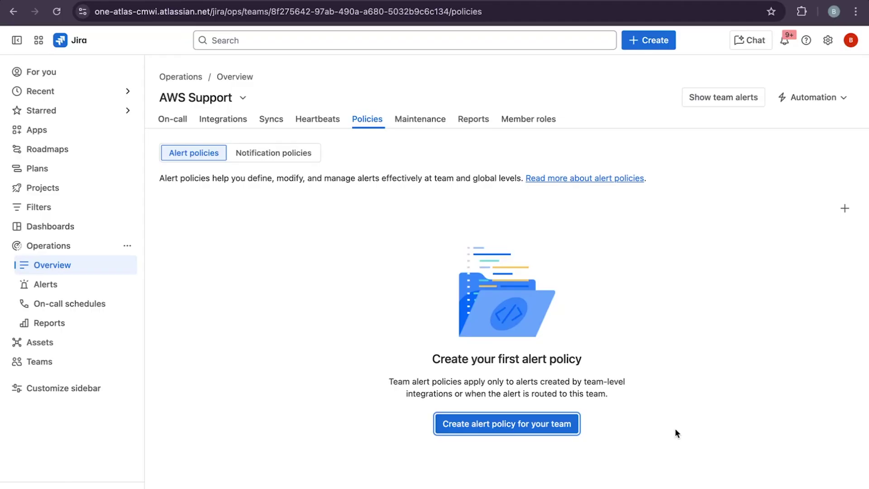
click(473, 122)
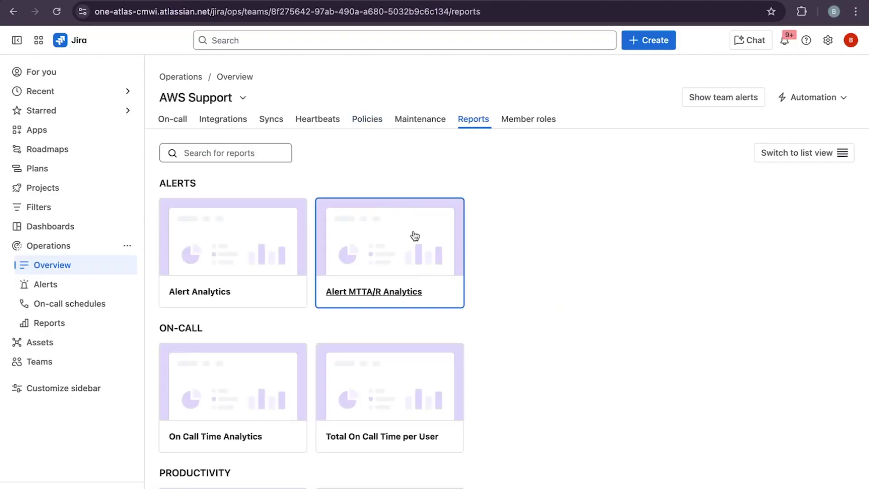
Step: Scroll the Reports tab to Productivity and open User Productivity Analytics
scroll(376, 278, down, 2)
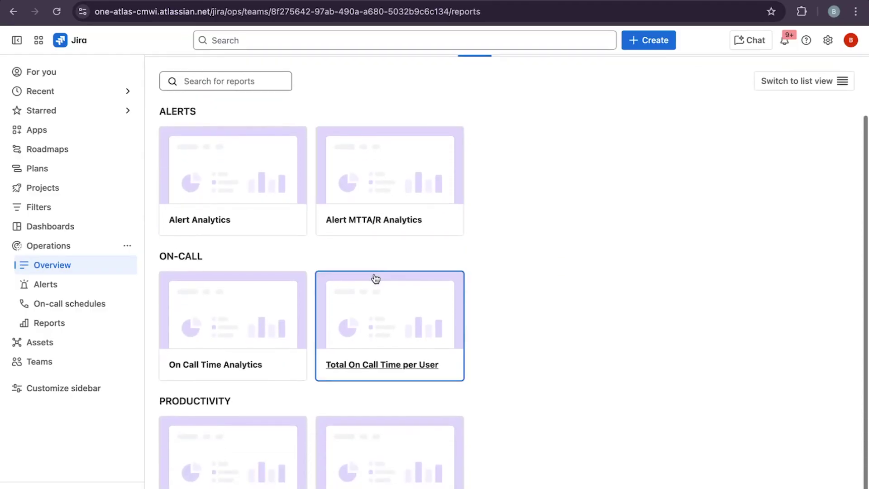
scroll(376, 278, down, 1)
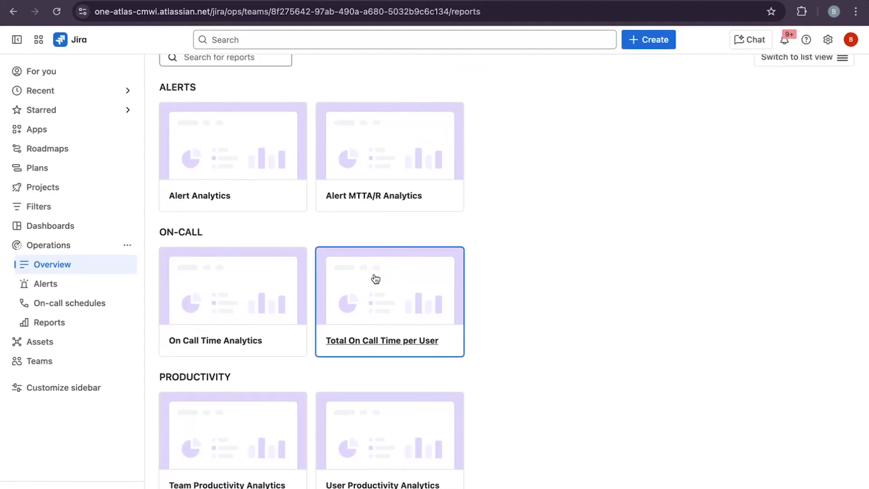
click(369, 443)
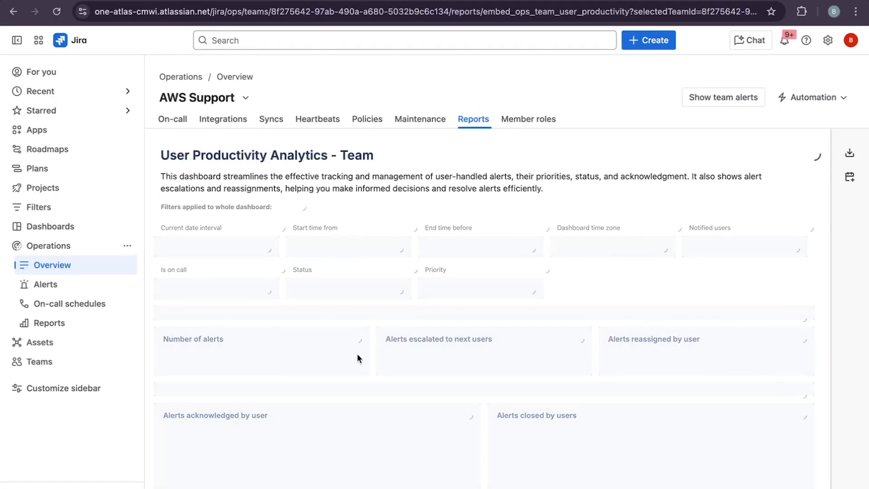
Step: Go to the Operations overview and choose the AWS Support team card
click(67, 270)
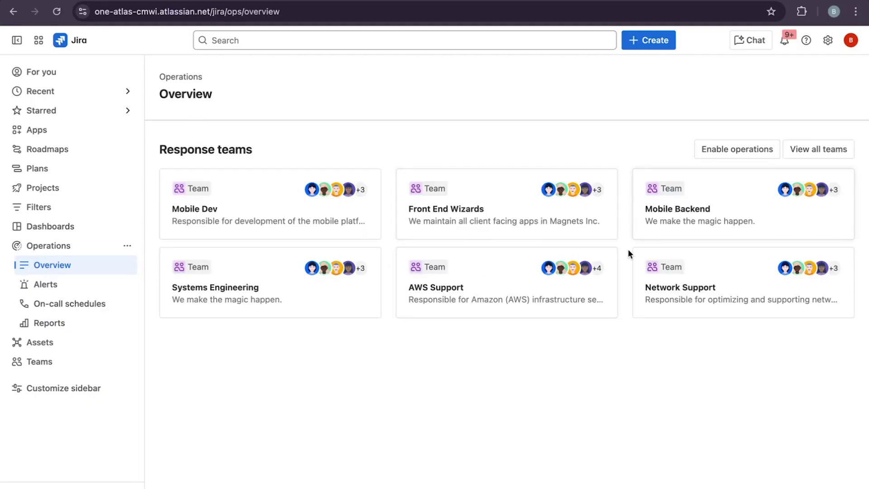
click(467, 295)
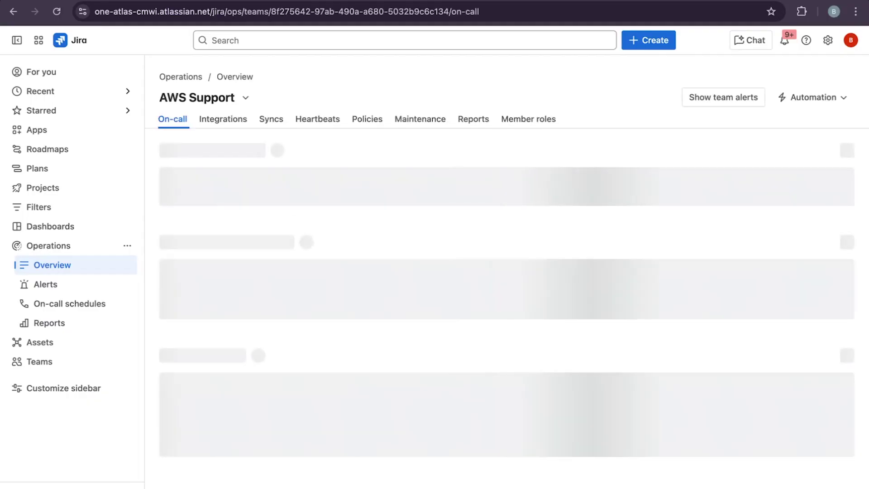